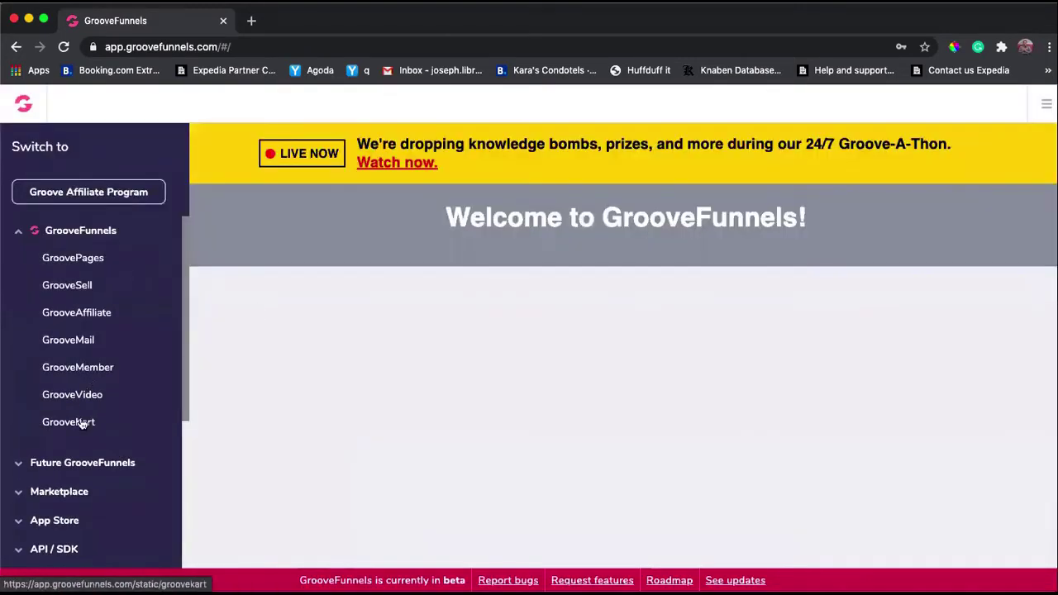
- Open the GrooveKart store app to its back-office Dashboard
{"action": "left_click", "coordinate": [66, 422]}
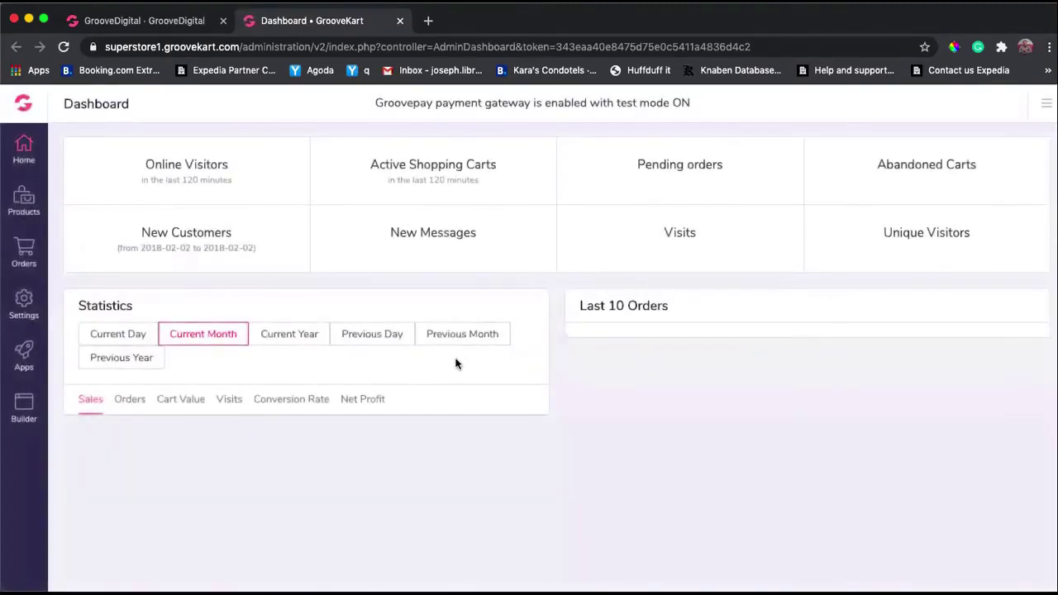
- Go to Settings > Payment gateways and scroll to the Stripe, PayPal and Authorize.Net cards
{"action": "left_click", "coordinate": [33, 310]}
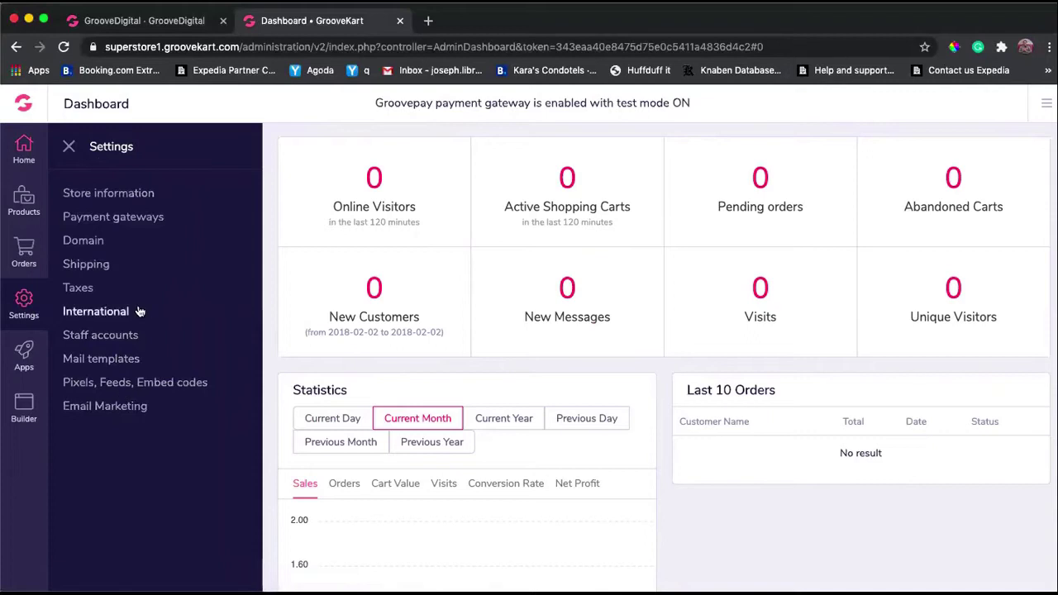
{"action": "left_click", "coordinate": [136, 229]}
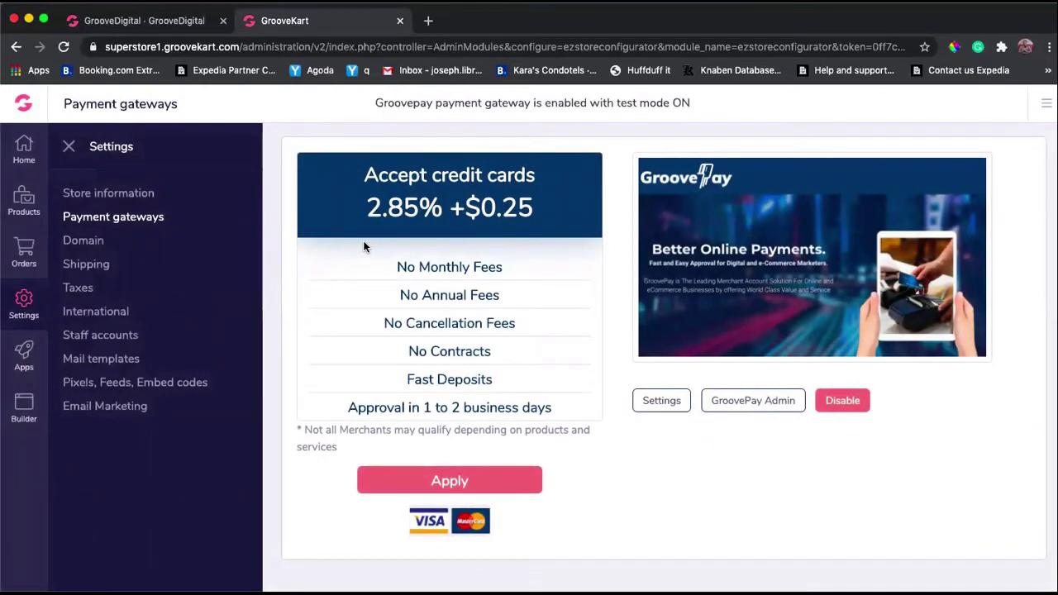
{"action": "scroll", "coordinate": [731, 515], "scroll_direction": "down", "scroll_amount": 5}
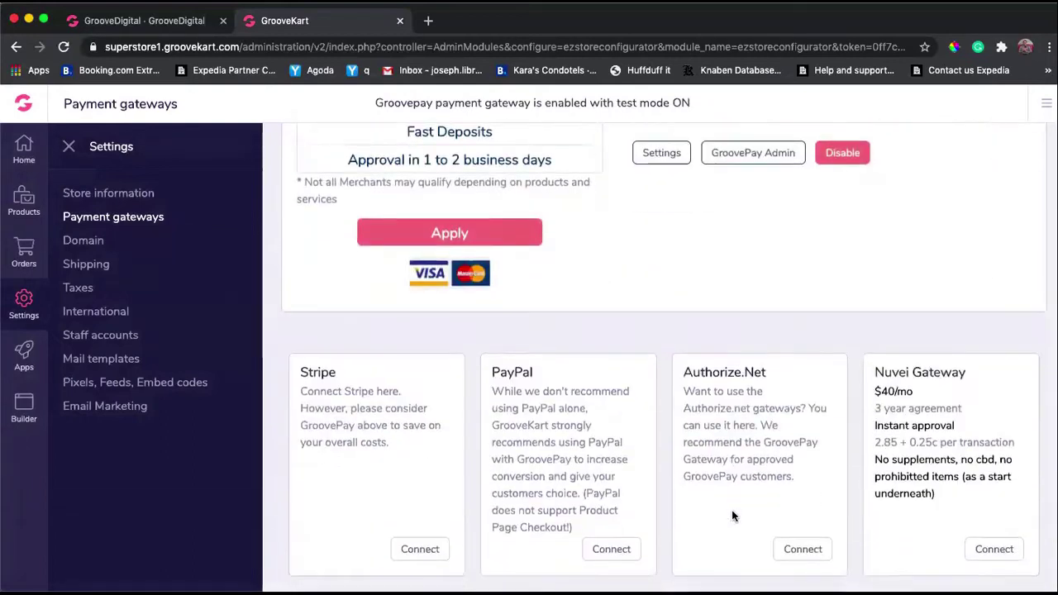
{"action": "scroll", "coordinate": [732, 513], "scroll_direction": "down", "scroll_amount": 1}
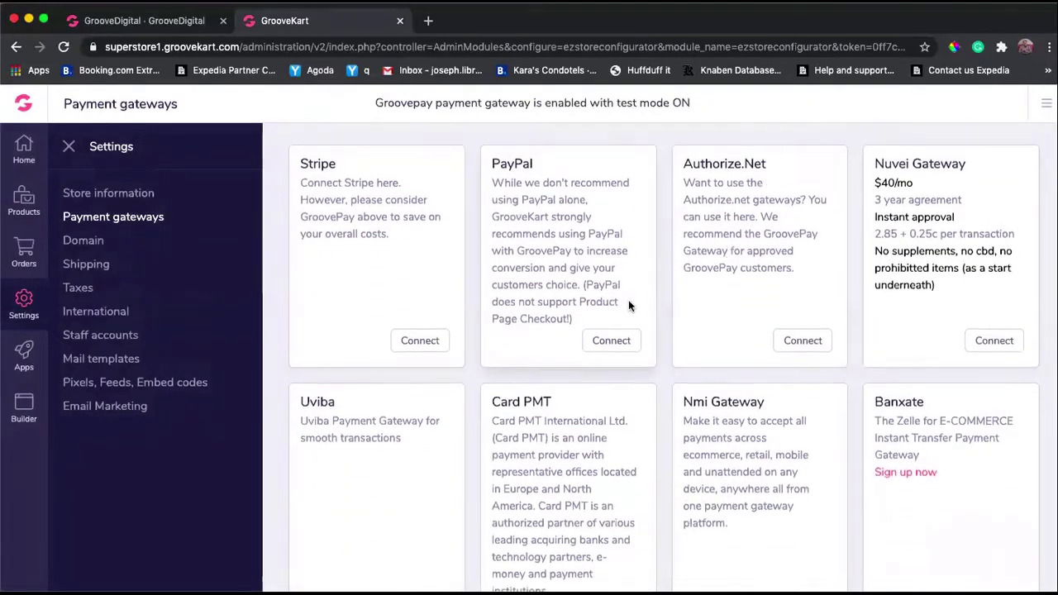
{"action": "scroll", "coordinate": [629, 302], "scroll_direction": "down", "scroll_amount": 4}
{"action": "scroll", "coordinate": [628, 302], "scroll_direction": "up", "scroll_amount": 5}
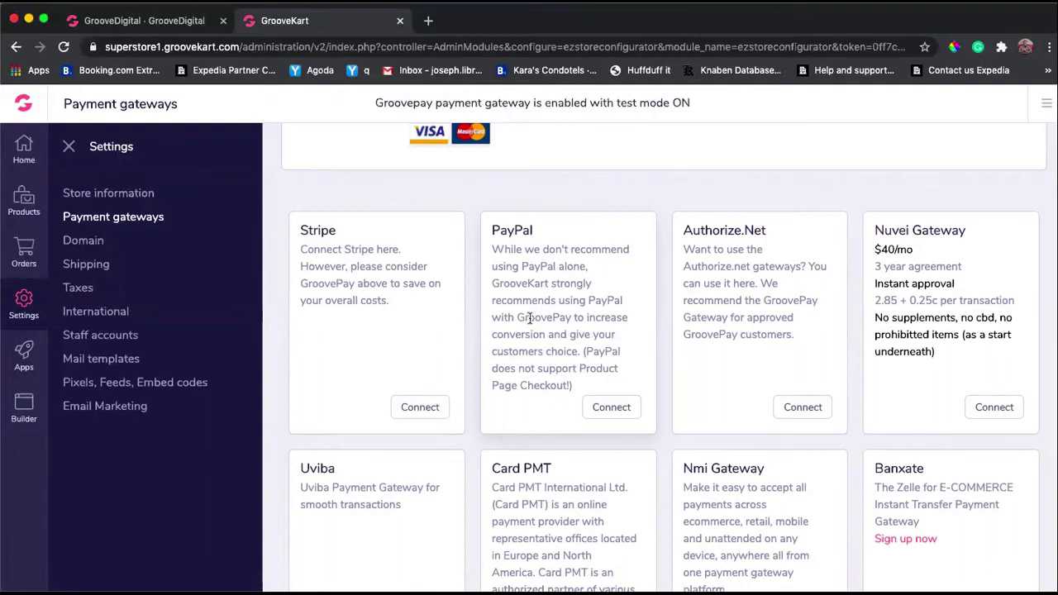
- Connect PayPal as a payment gateway and open its settings with the Client ID and Secret fields
{"action": "left_click", "coordinate": [598, 413]}
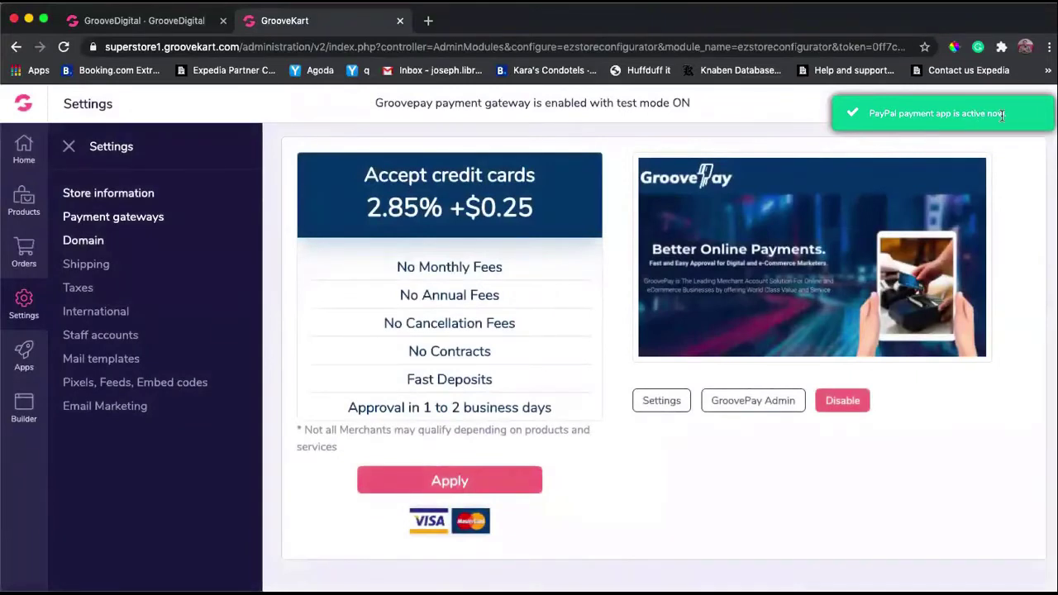
{"action": "scroll", "coordinate": [881, 282], "scroll_direction": "down", "scroll_amount": 5}
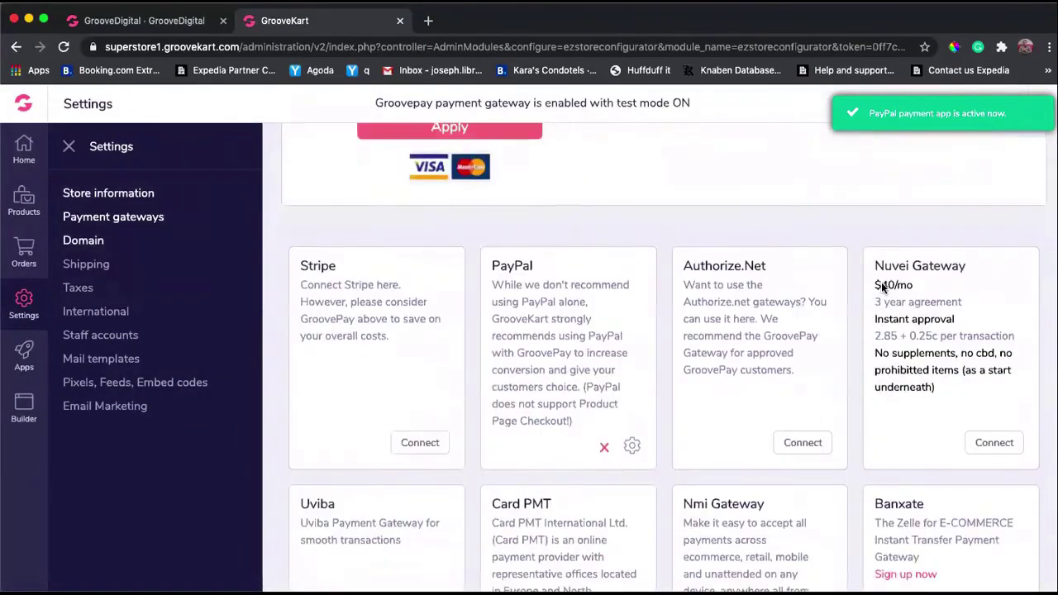
{"action": "left_click", "coordinate": [632, 447]}
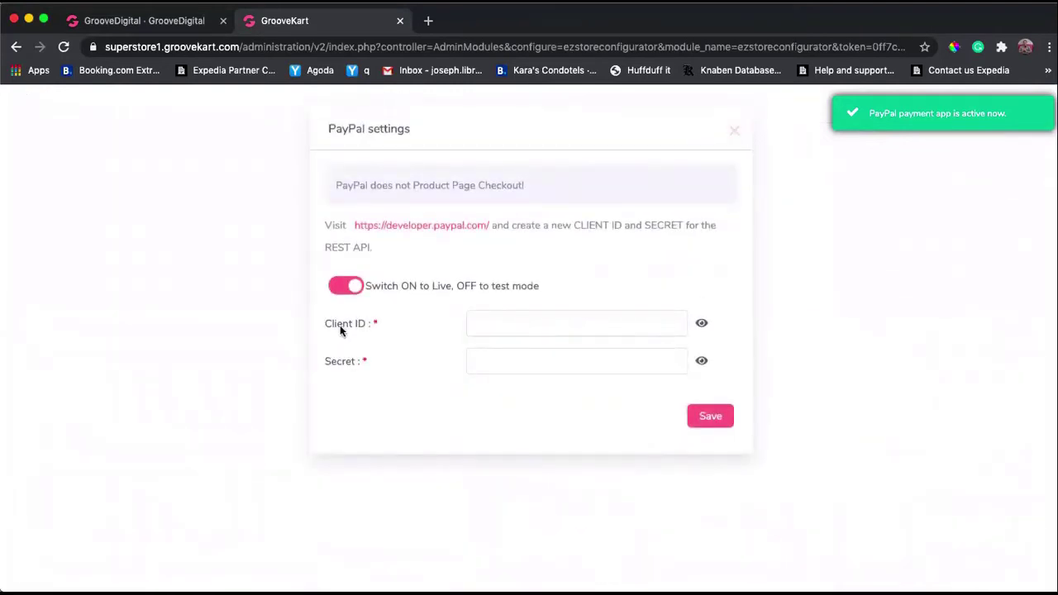
{"action": "double_click", "coordinate": [335, 361]}
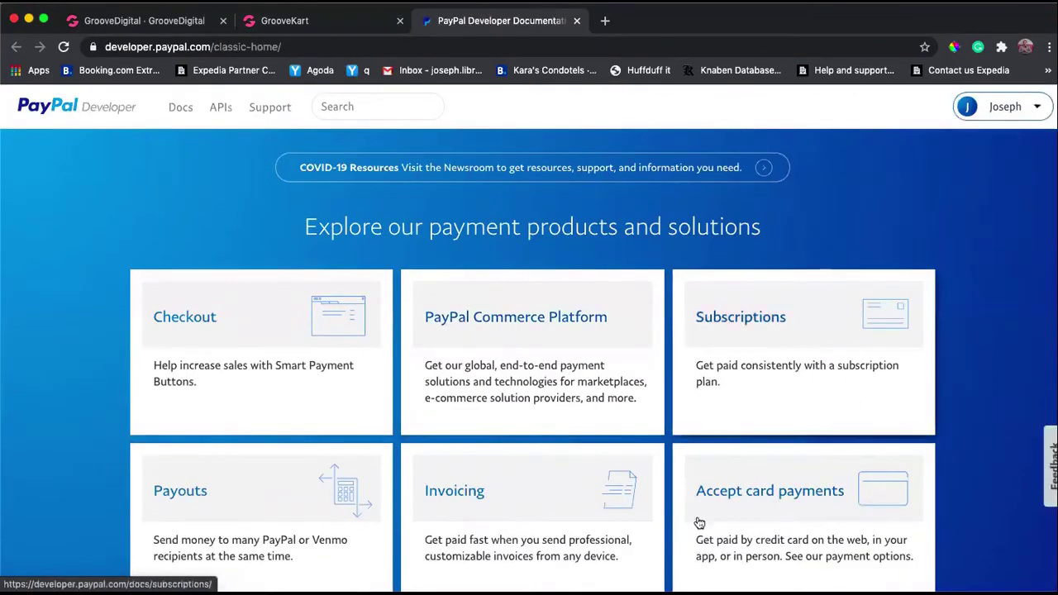
- Browse the PayPal Developer home page, then open My Account from the account menu
{"action": "scroll", "coordinate": [686, 514], "scroll_direction": "down", "scroll_amount": 1}
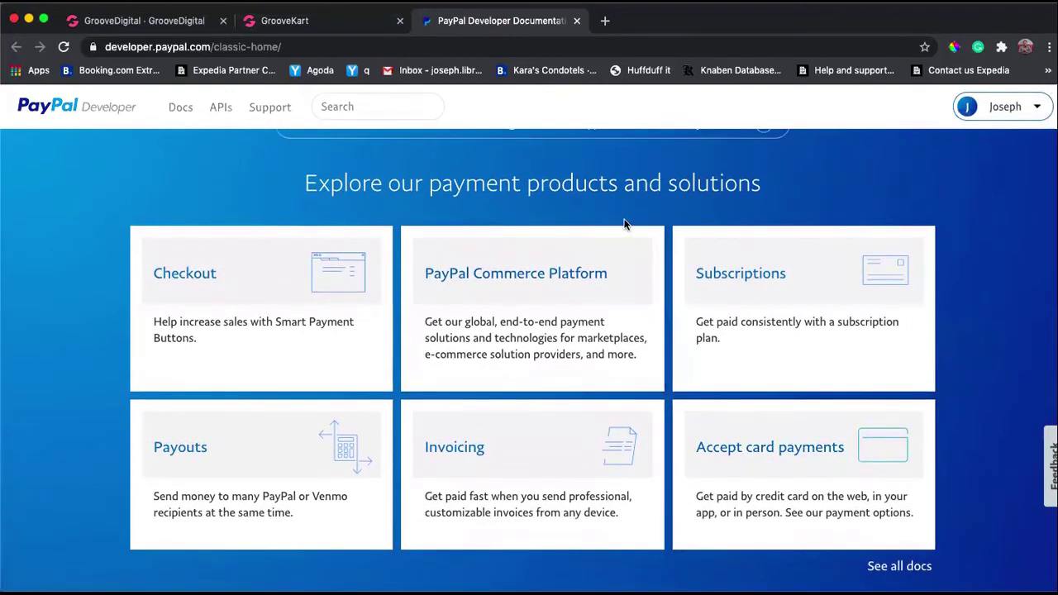
{"action": "scroll", "coordinate": [744, 248], "scroll_direction": "down", "scroll_amount": 6}
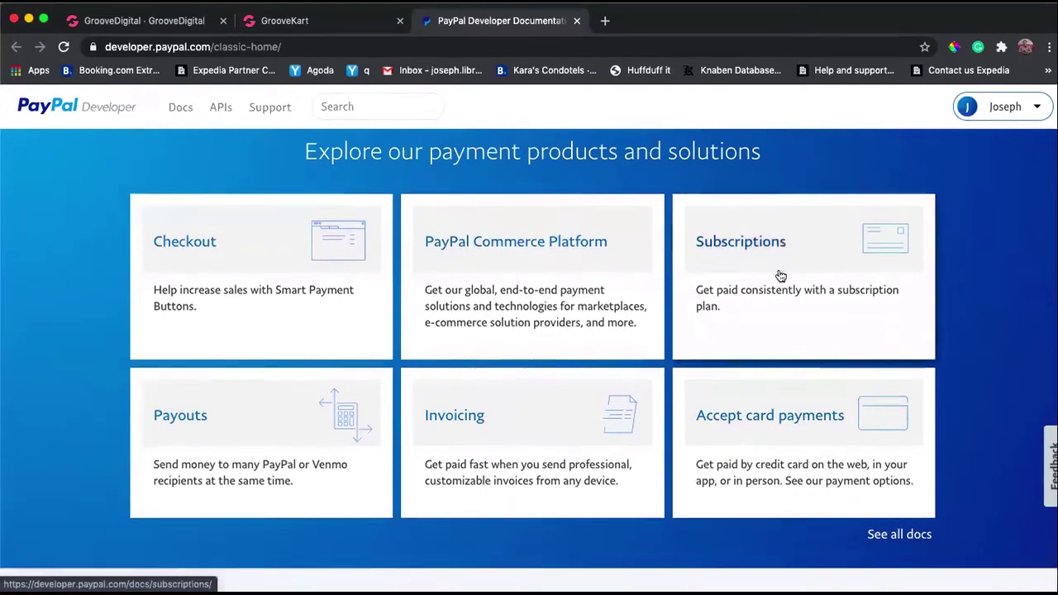
{"action": "scroll", "coordinate": [779, 275], "scroll_direction": "down", "scroll_amount": 3}
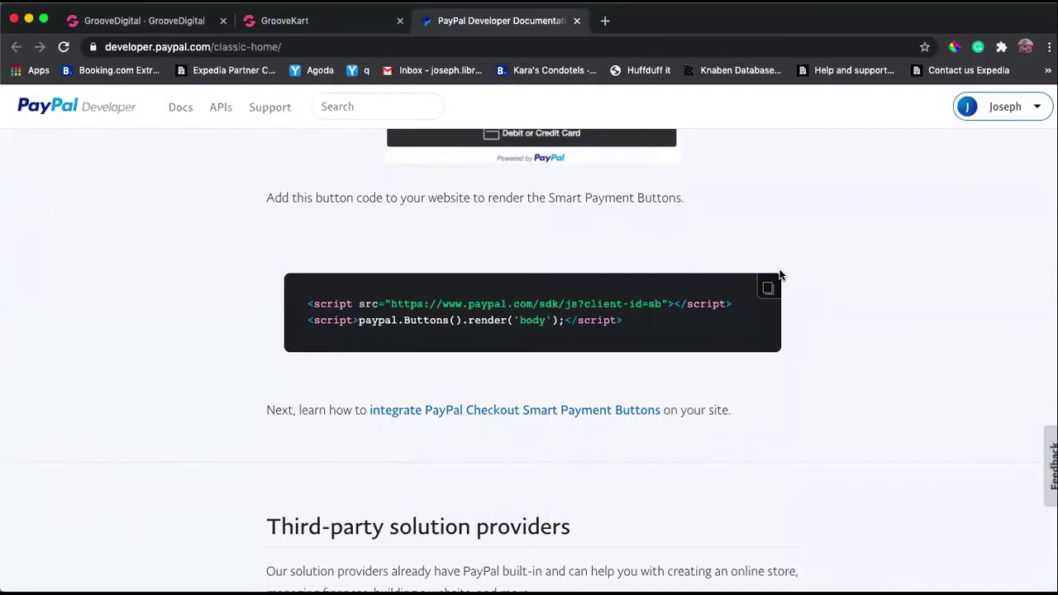
{"action": "scroll", "coordinate": [780, 275], "scroll_direction": "down", "scroll_amount": 13}
{"action": "scroll", "coordinate": [781, 275], "scroll_direction": "up", "scroll_amount": 16}
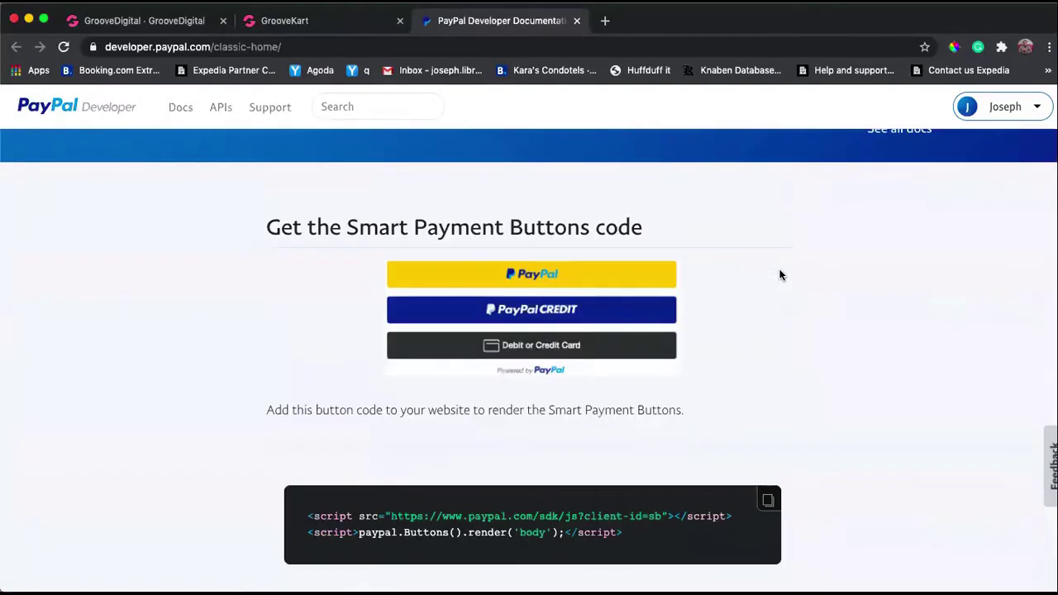
{"action": "scroll", "coordinate": [780, 275], "scroll_direction": "down", "scroll_amount": 12}
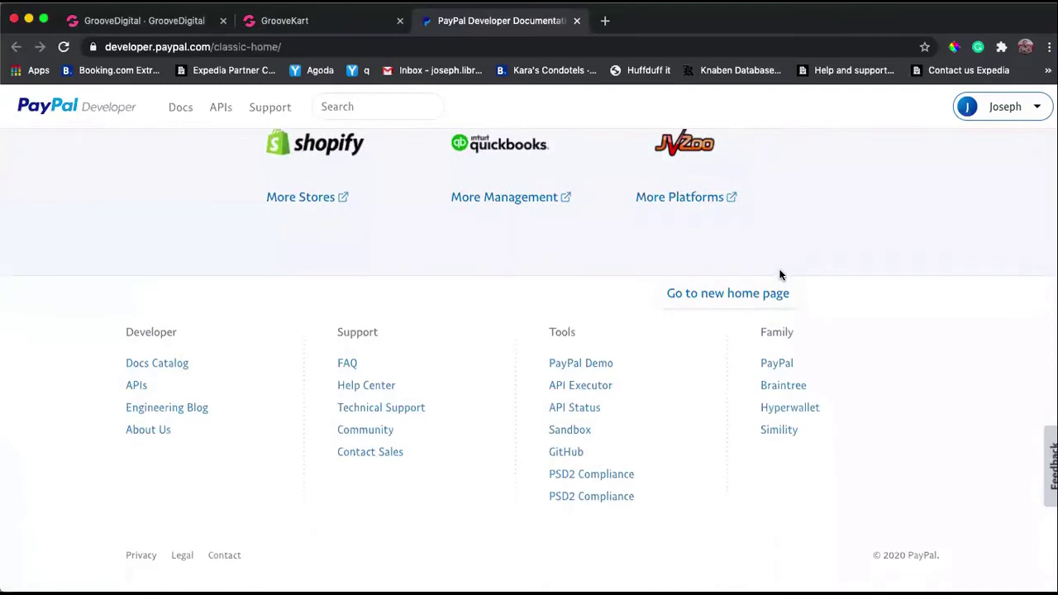
{"action": "scroll", "coordinate": [780, 275], "scroll_direction": "up", "scroll_amount": 20}
{"action": "left_click", "coordinate": [1003, 106]}
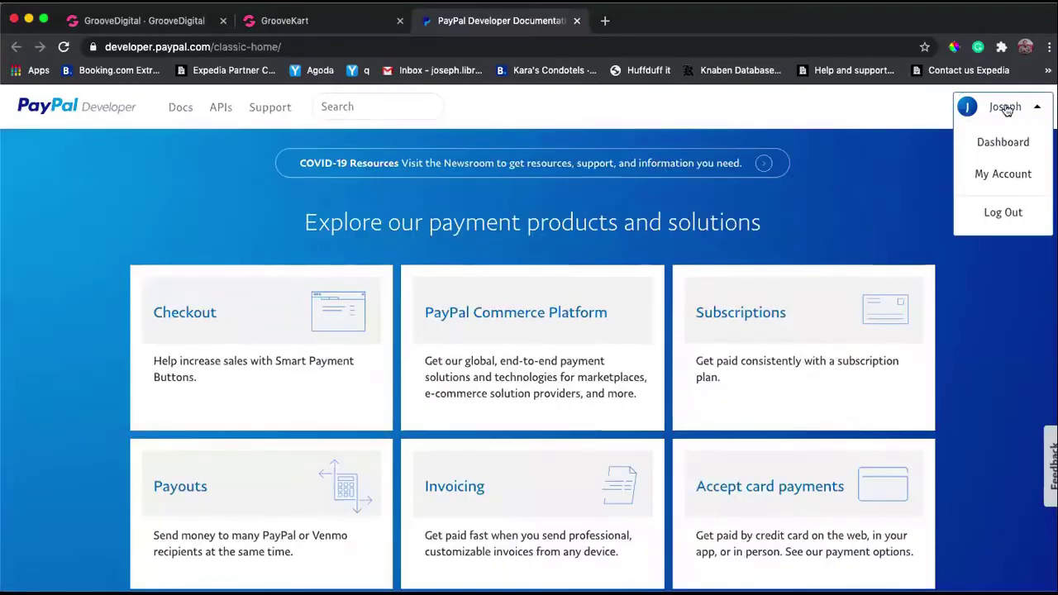
{"action": "left_click", "coordinate": [1007, 176]}
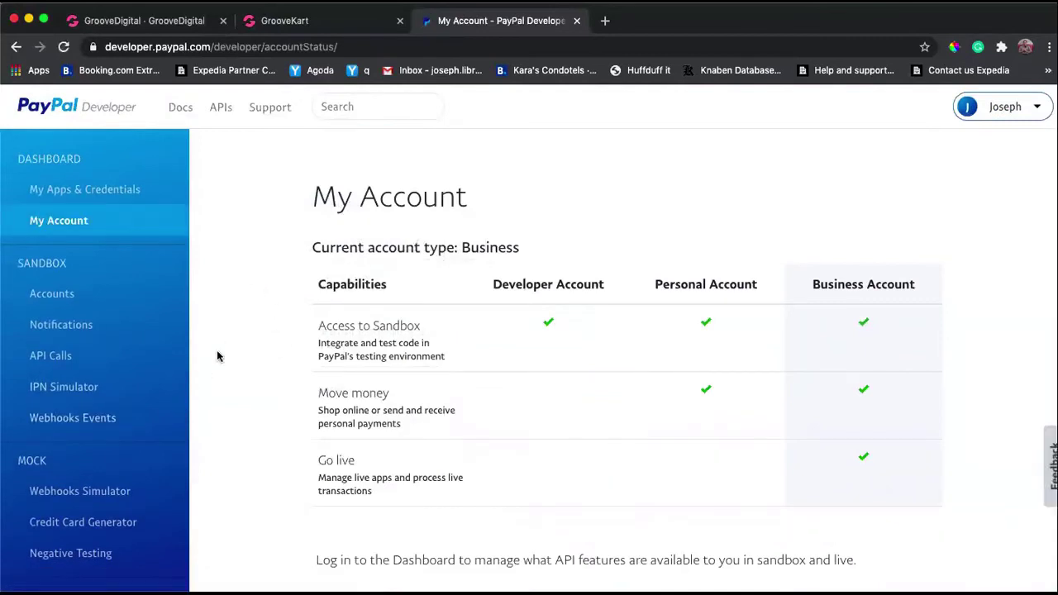
{"action": "scroll", "coordinate": [132, 488], "scroll_direction": "down", "scroll_amount": 3}
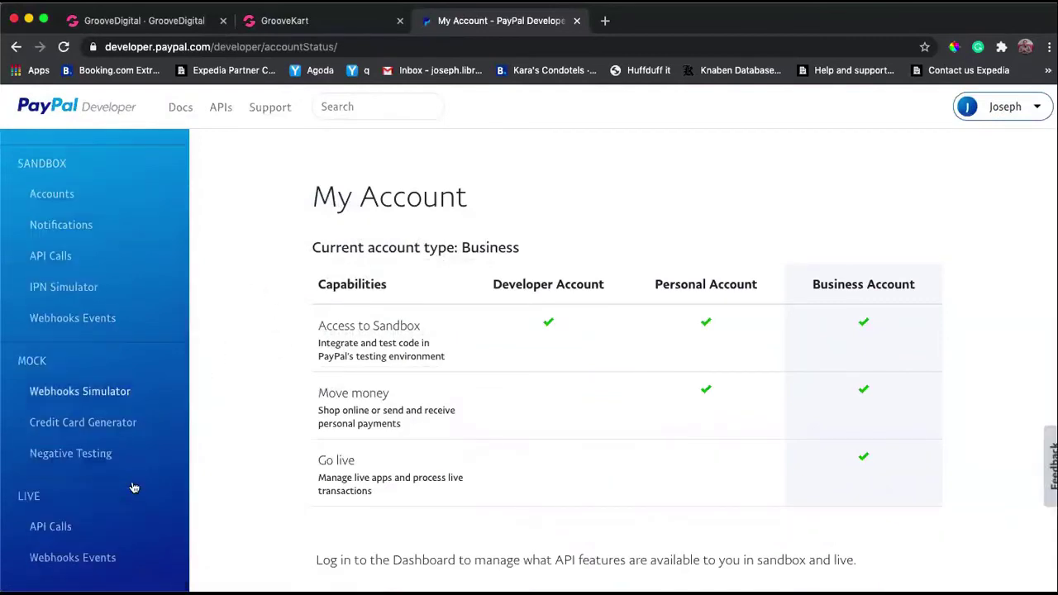
{"action": "scroll", "coordinate": [132, 488], "scroll_direction": "up", "scroll_amount": 3}
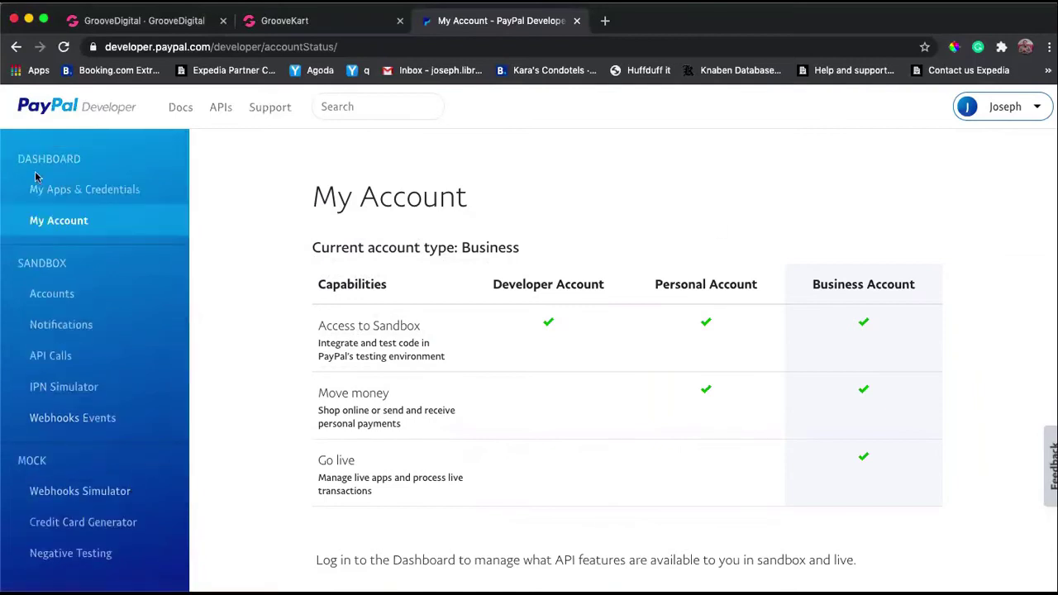
- Switch Apps & Credentials to Live and create a REST app named Groovepayments
{"action": "left_click", "coordinate": [93, 192]}
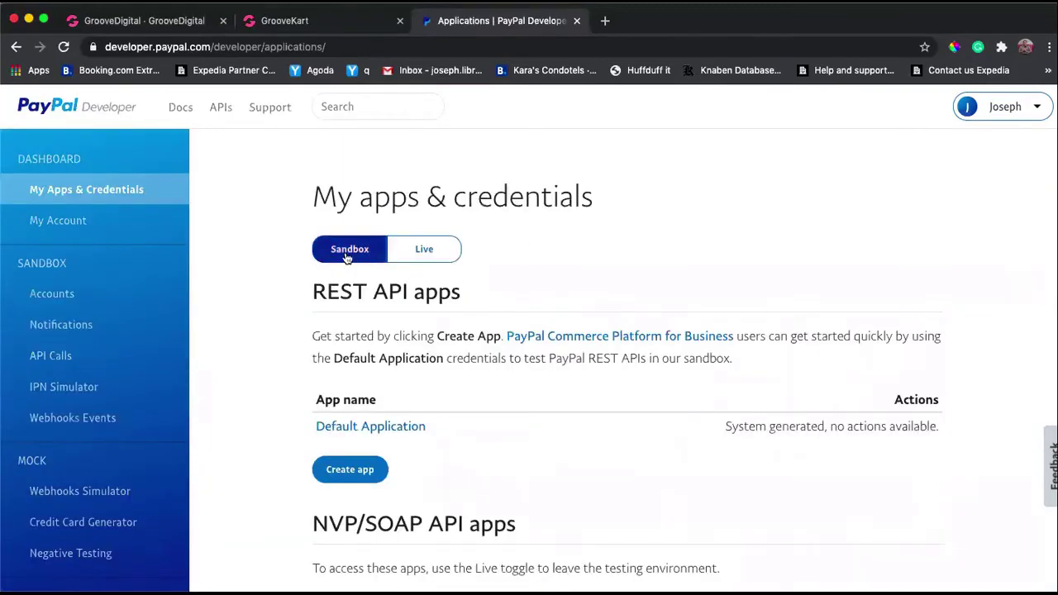
{"action": "left_click", "coordinate": [436, 253]}
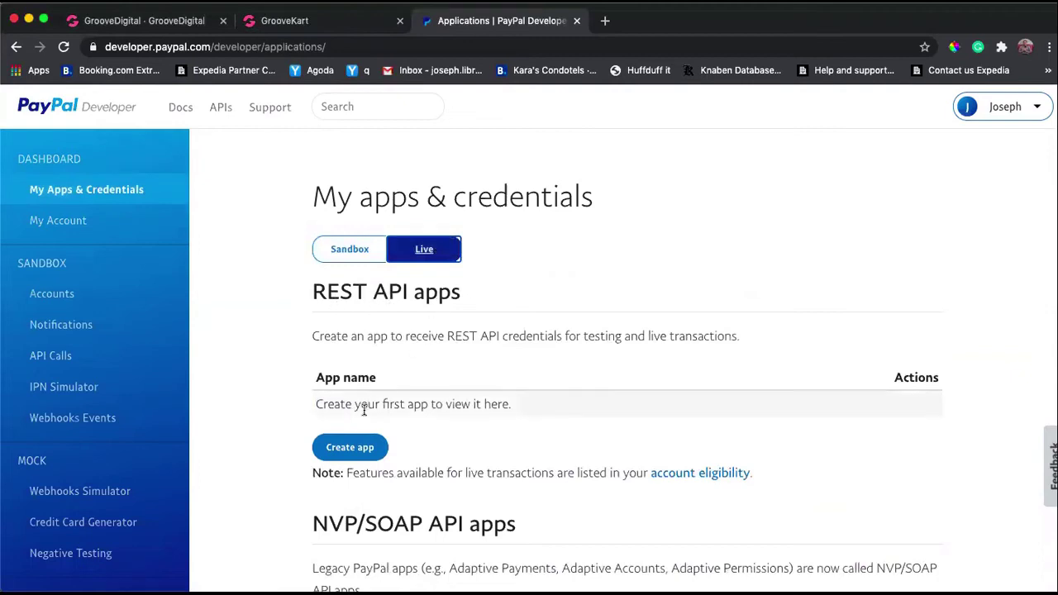
{"action": "left_click", "coordinate": [350, 447]}
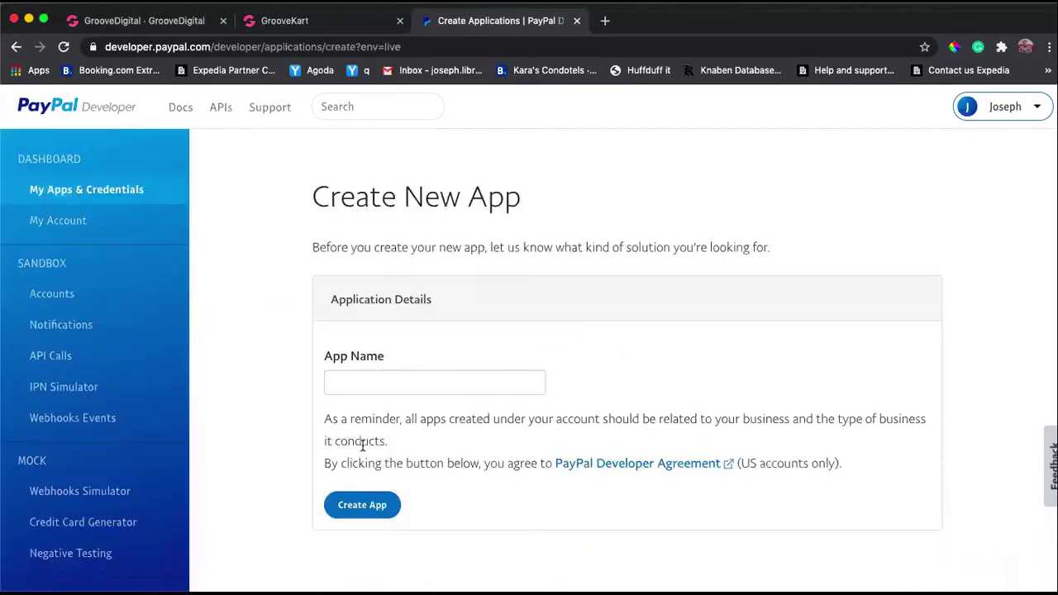
{"action": "left_click", "coordinate": [414, 381]}
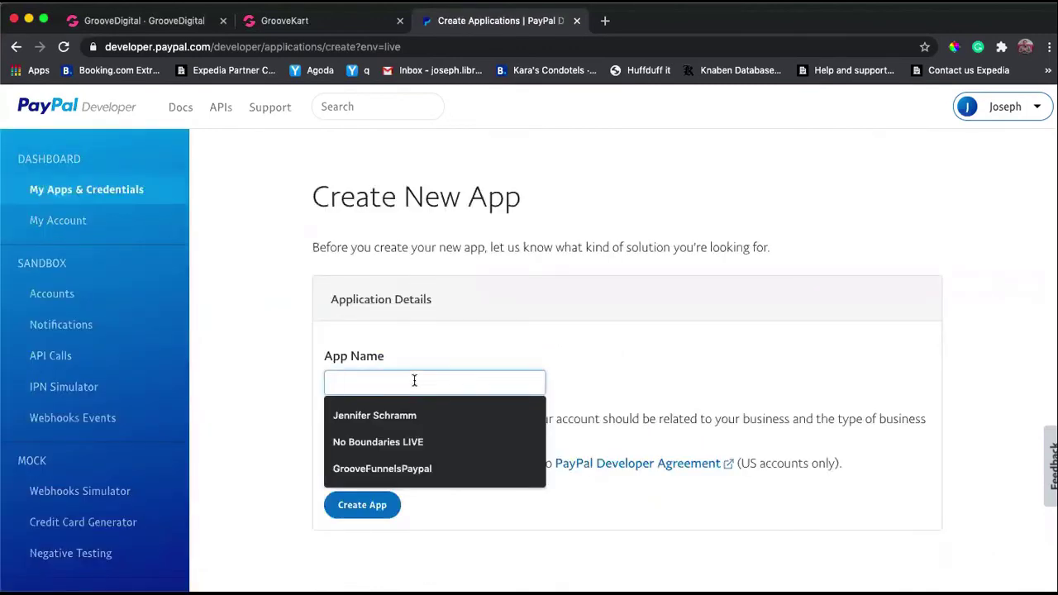
{"action": "type", "text": "Groovepay"}
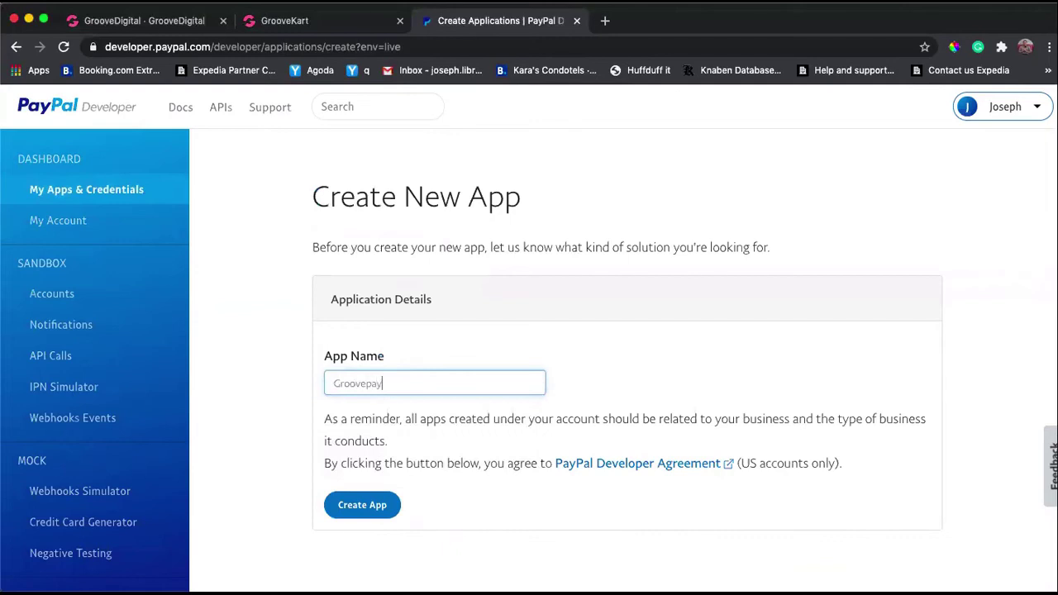
{"action": "type", "text": "ments"}
{"action": "left_click", "coordinate": [372, 508]}
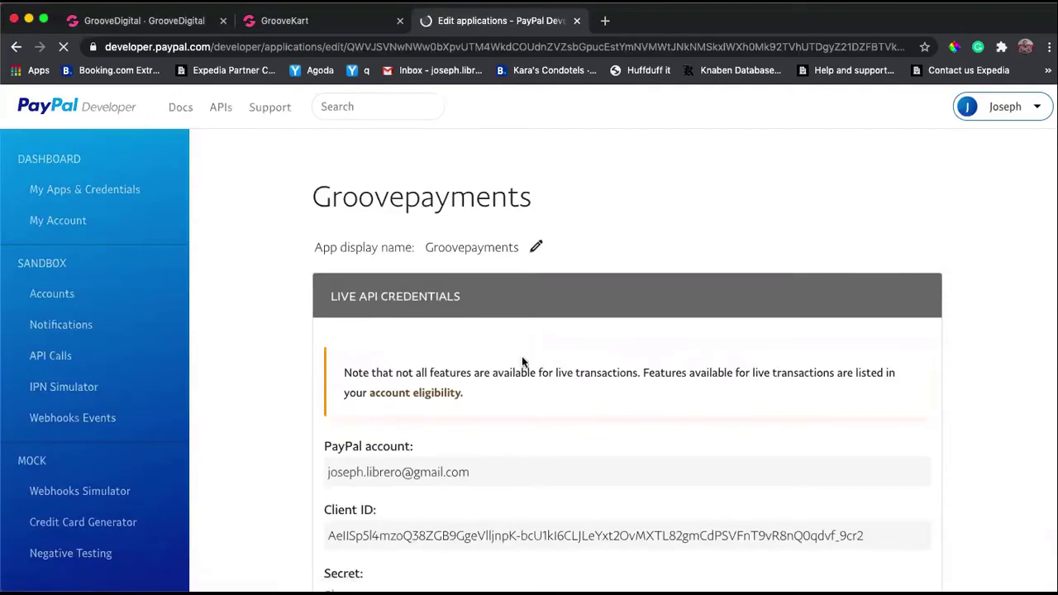
- Copy the Groovepayments live Client ID into GrooveKart's PayPal Client ID field
{"action": "scroll", "coordinate": [522, 361], "scroll_direction": "down", "scroll_amount": 4}
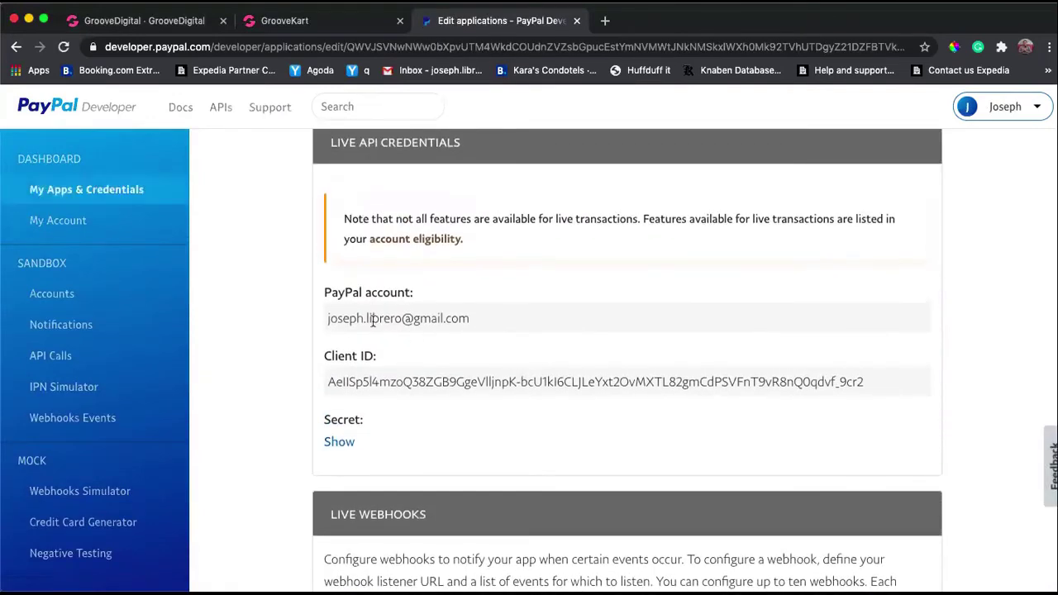
{"action": "triple_click", "coordinate": [376, 380]}
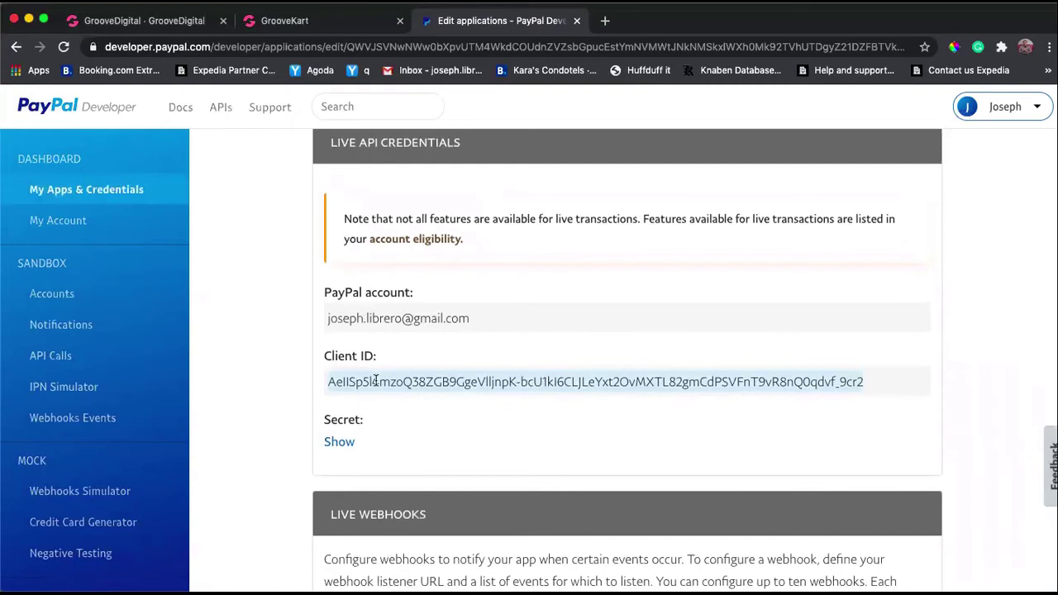
{"action": "left_click", "coordinate": [284, 21]}
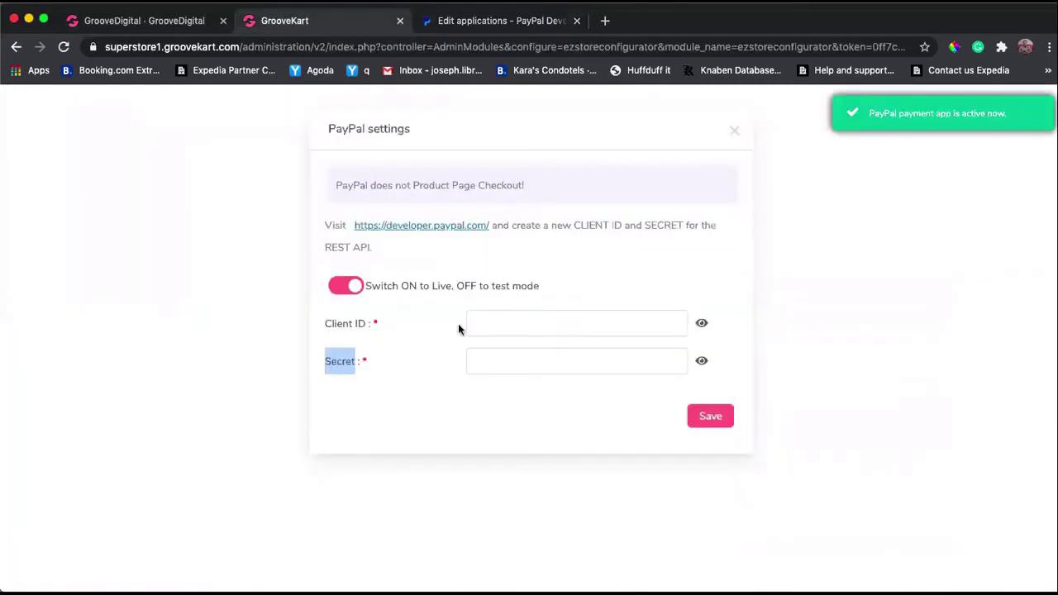
{"action": "left_click", "coordinate": [513, 322]}
{"action": "key", "text": "super+v"}
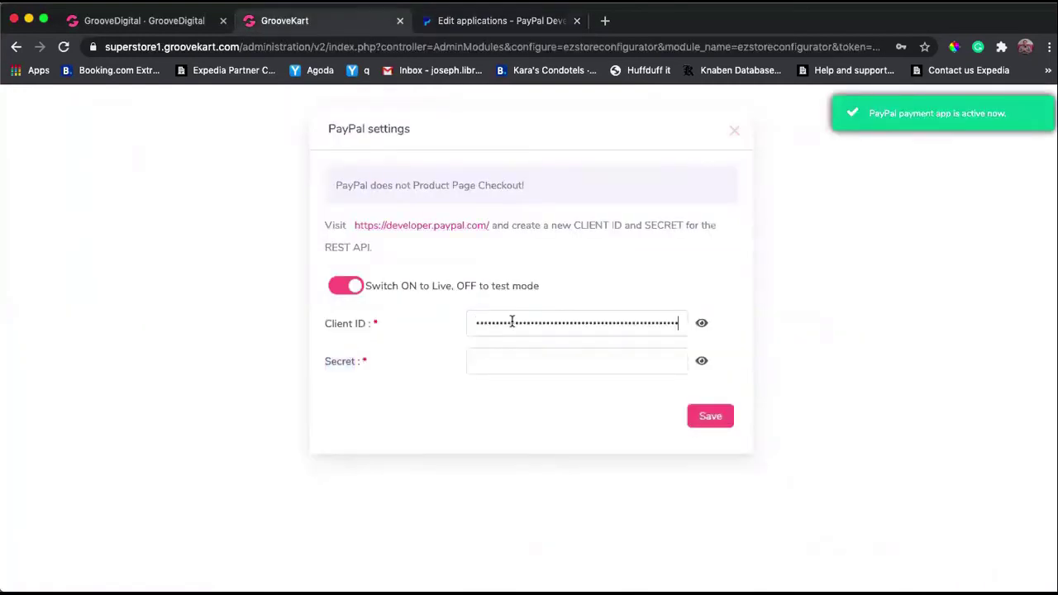
- Reveal the app's live Secret and paste it into GrooveKart's PayPal Secret field
{"action": "left_click", "coordinate": [504, 24]}
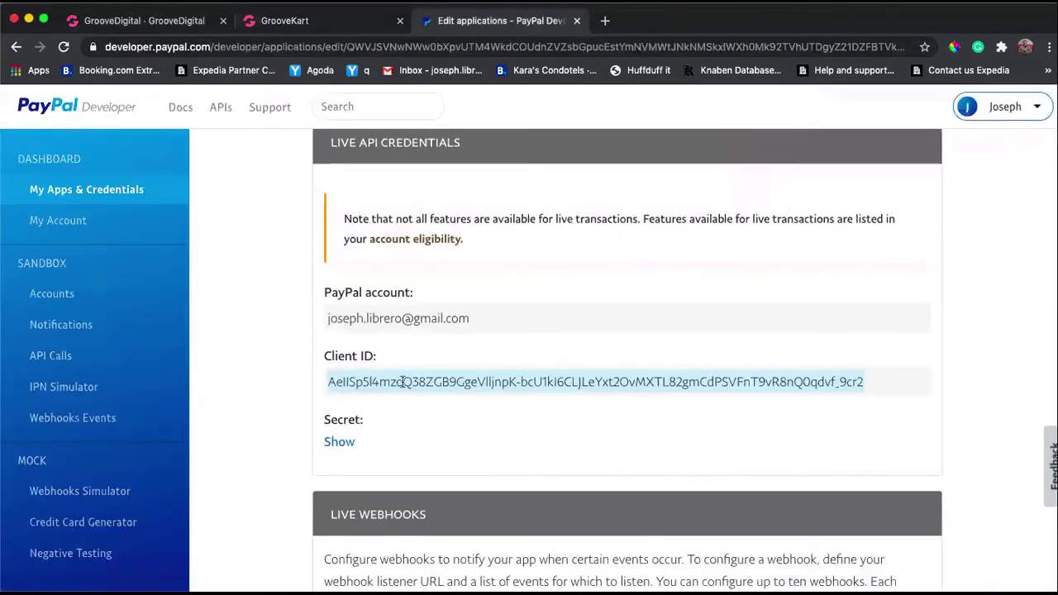
{"action": "left_click", "coordinate": [339, 442]}
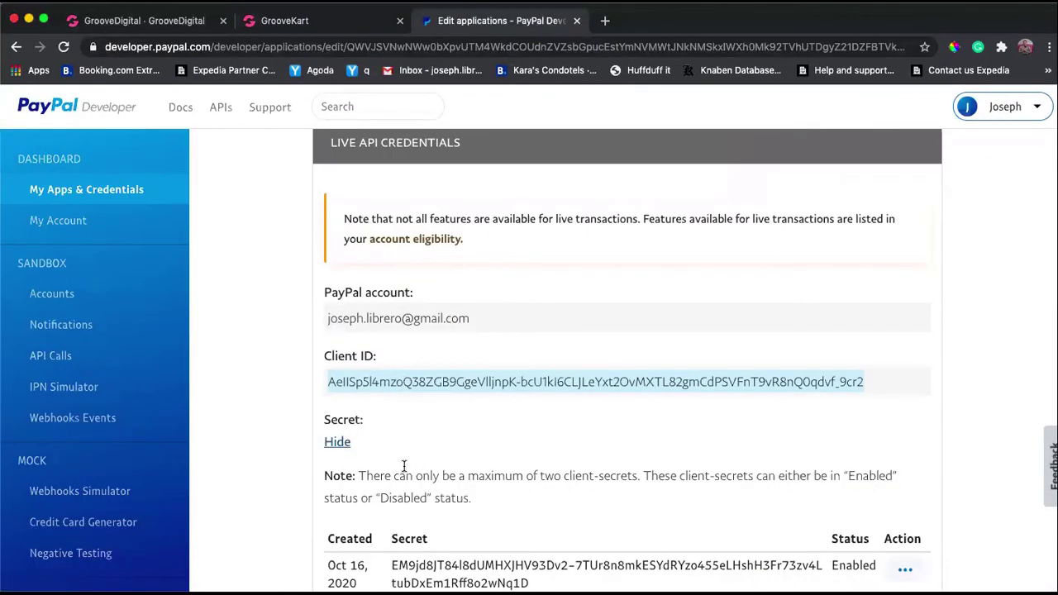
{"action": "scroll", "coordinate": [405, 465], "scroll_direction": "down", "scroll_amount": 4}
{"action": "scroll", "coordinate": [405, 470], "scroll_direction": "up", "scroll_amount": 1}
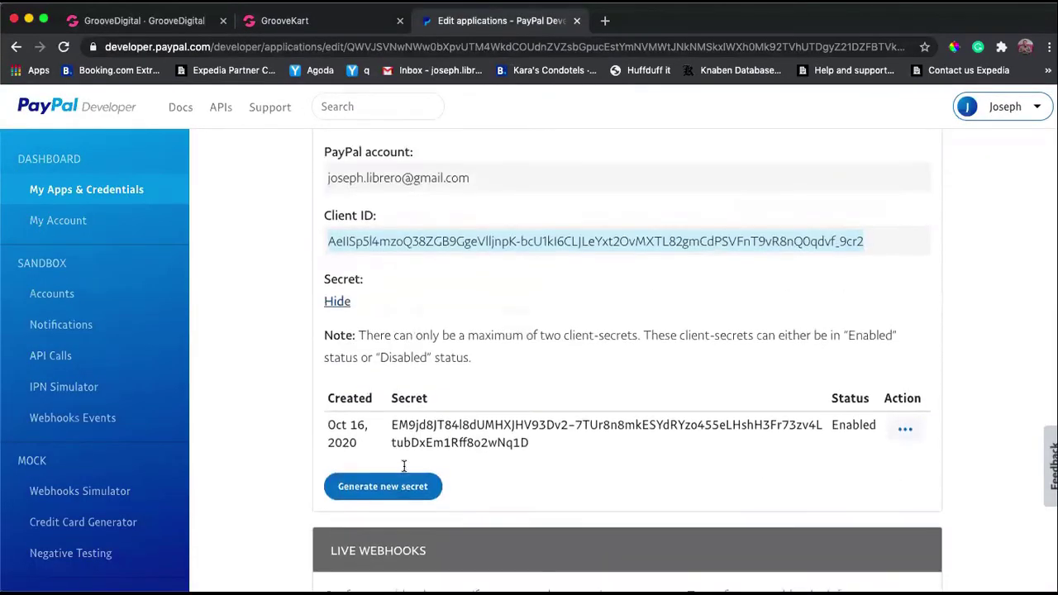
{"action": "left_click", "coordinate": [442, 424]}
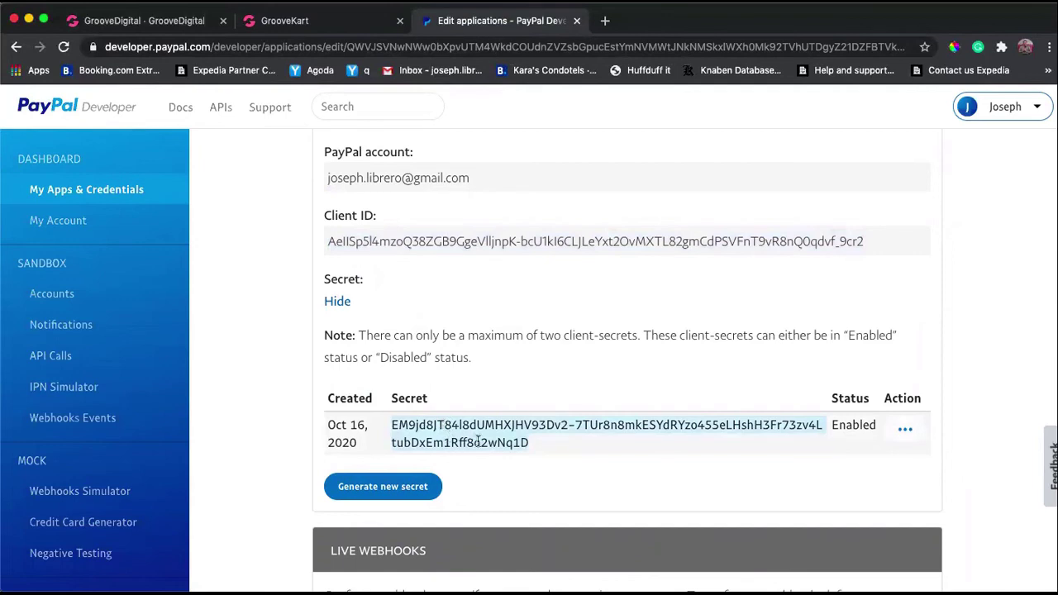
{"action": "scroll", "coordinate": [550, 352], "scroll_direction": "up", "scroll_amount": 2}
{"action": "scroll", "coordinate": [550, 353], "scroll_direction": "down", "scroll_amount": 4}
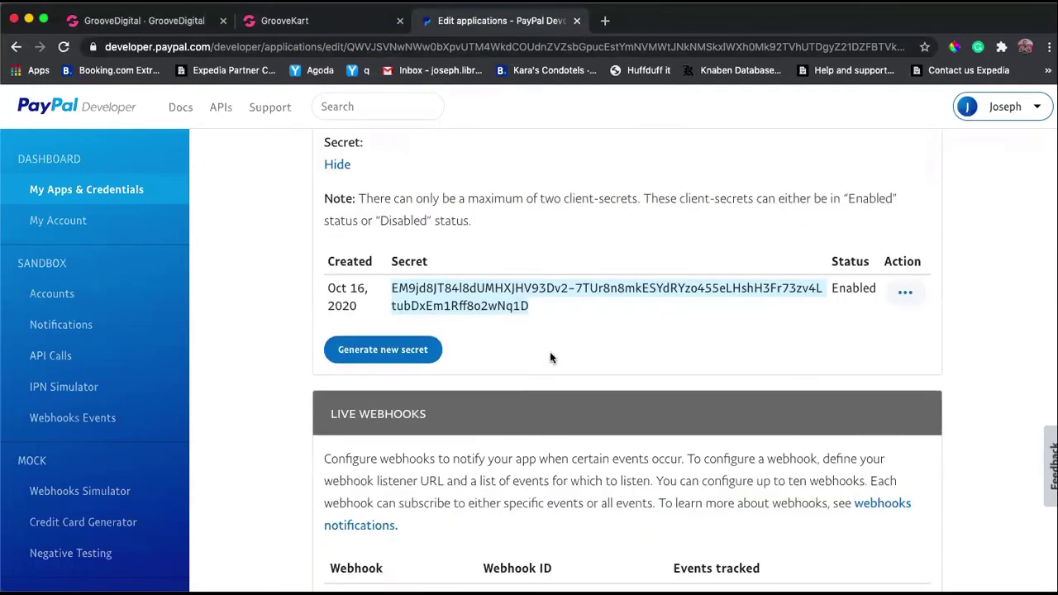
{"action": "scroll", "coordinate": [550, 357], "scroll_direction": "down", "scroll_amount": 2}
{"action": "scroll", "coordinate": [550, 357], "scroll_direction": "up", "scroll_amount": 8}
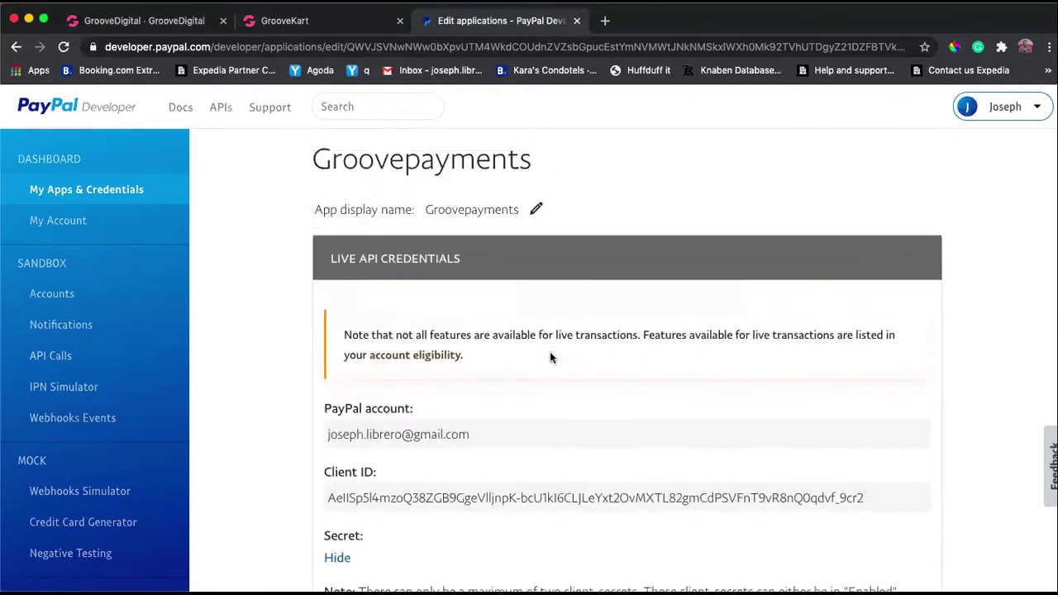
{"action": "left_click", "coordinate": [269, 23]}
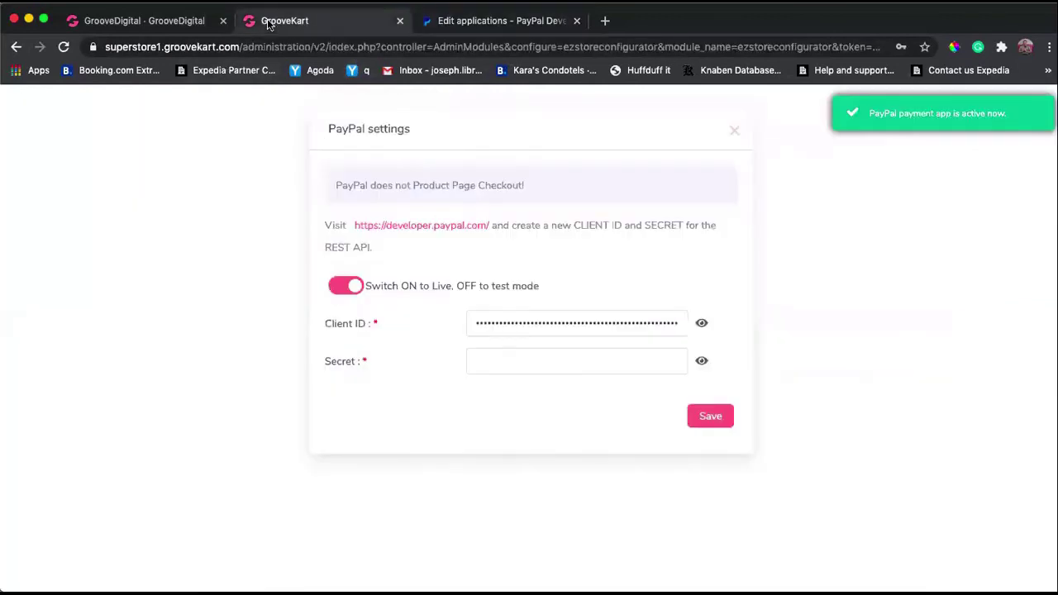
{"action": "left_click", "coordinate": [496, 362]}
{"action": "key", "text": "super+v"}
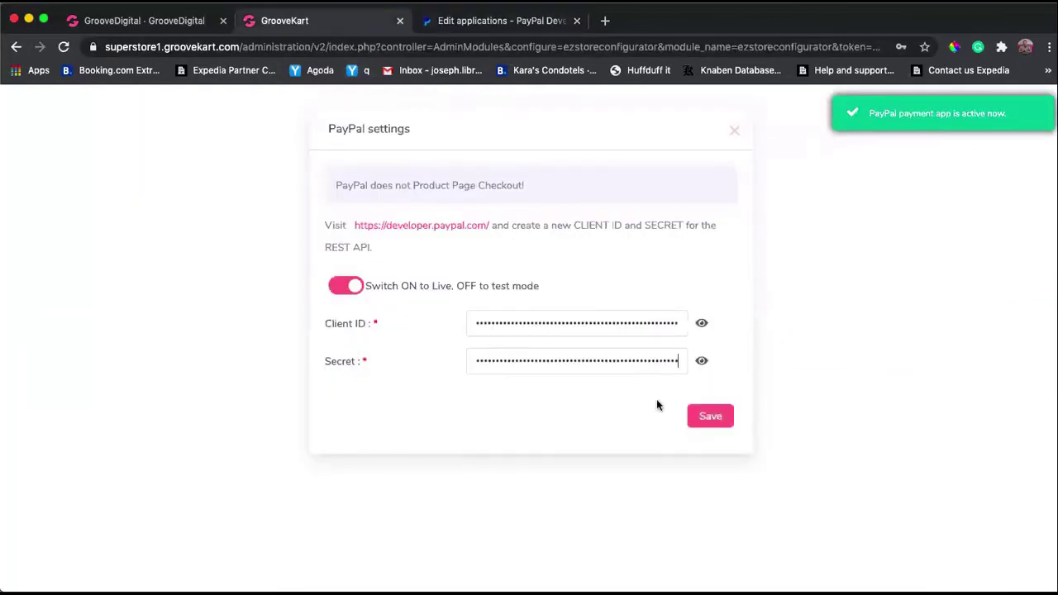
- Save the PayPal gateway settings and confirm the saved-successfully message
{"action": "left_click", "coordinate": [718, 419]}
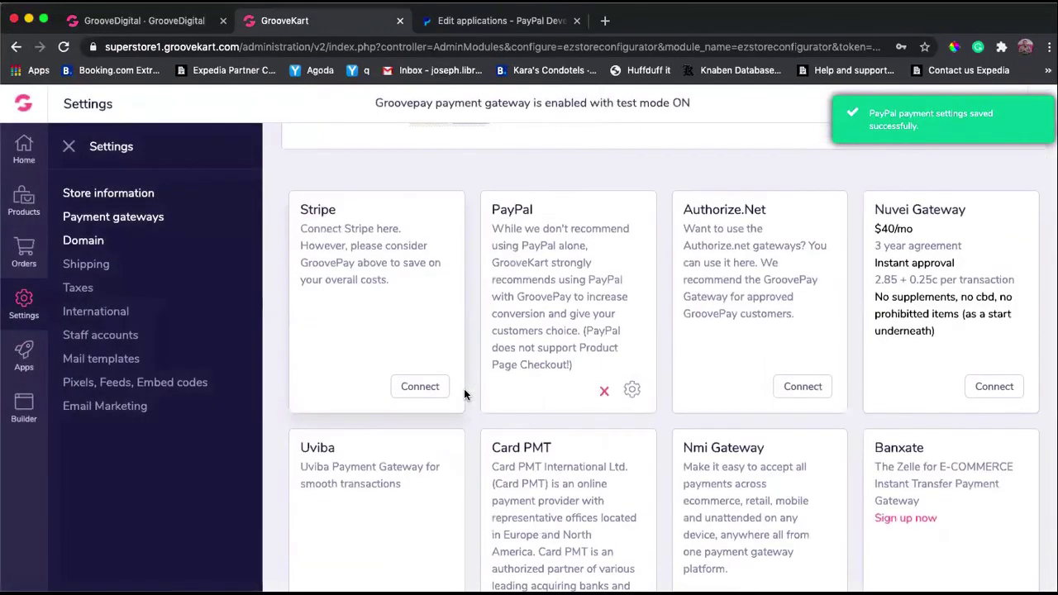
{"action": "scroll", "coordinate": [464, 388], "scroll_direction": "up", "scroll_amount": 5}
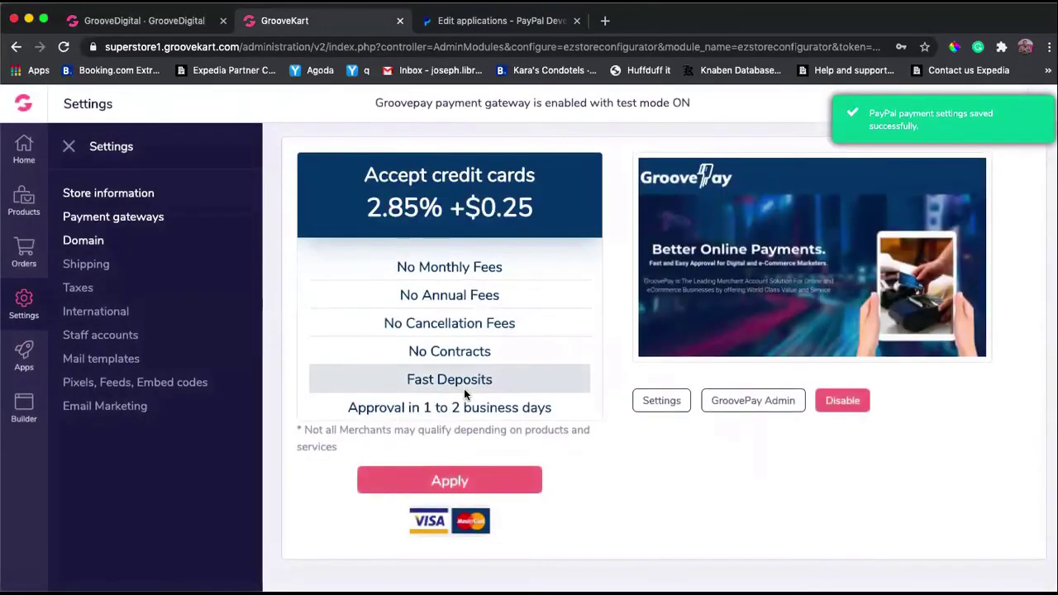